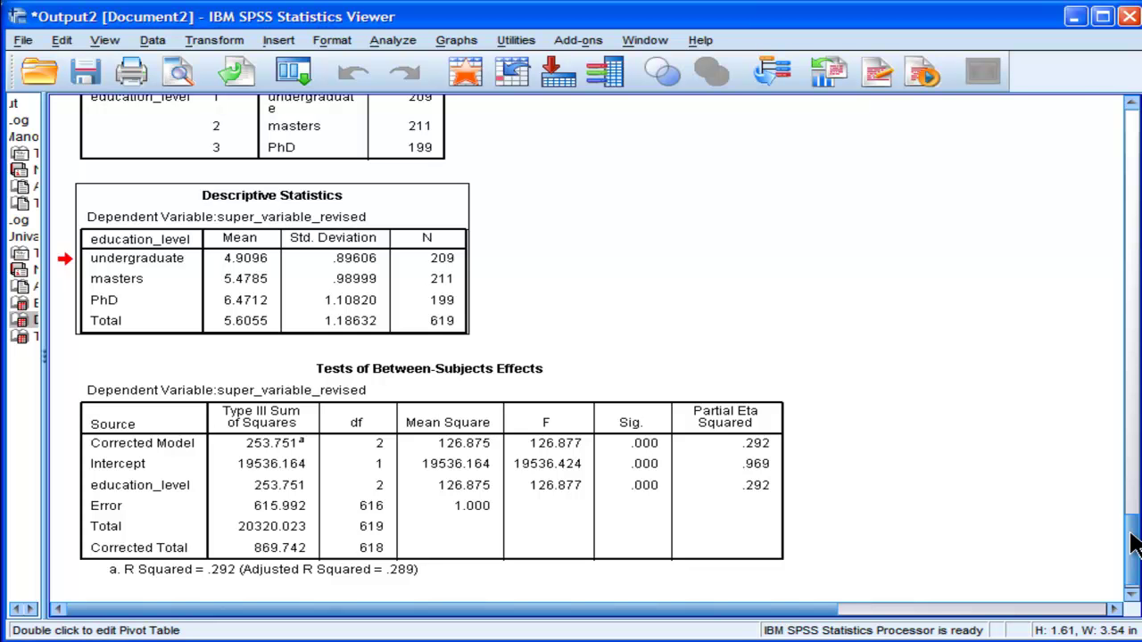
Step: Check the 0.2971526196 result in Calculator beside the output, then scroll up to the MANOVA eigenvalues
{"action": "left_click", "coordinate": [500, 453]}
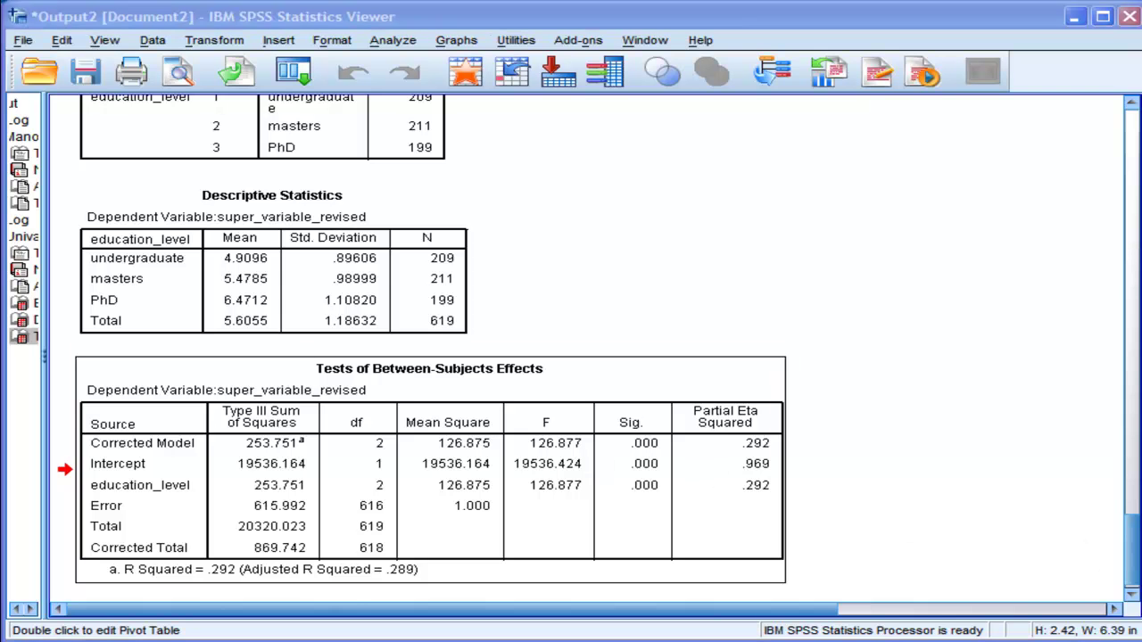
{"action": "key", "text": "alt+Tab"}
{"action": "left_click_drag", "start_coordinate": [163, 91], "coordinate": [926, 126]}
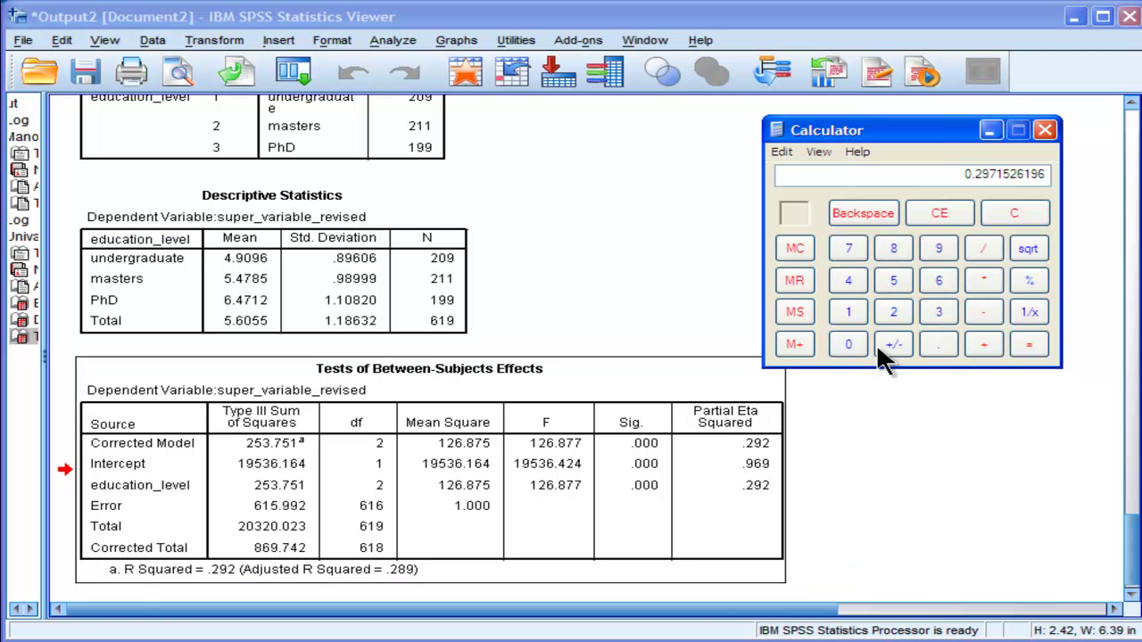
{"action": "left_click", "coordinate": [1065, 492]}
{"action": "left_click_drag", "start_coordinate": [1131, 562], "coordinate": [1123, 268]}
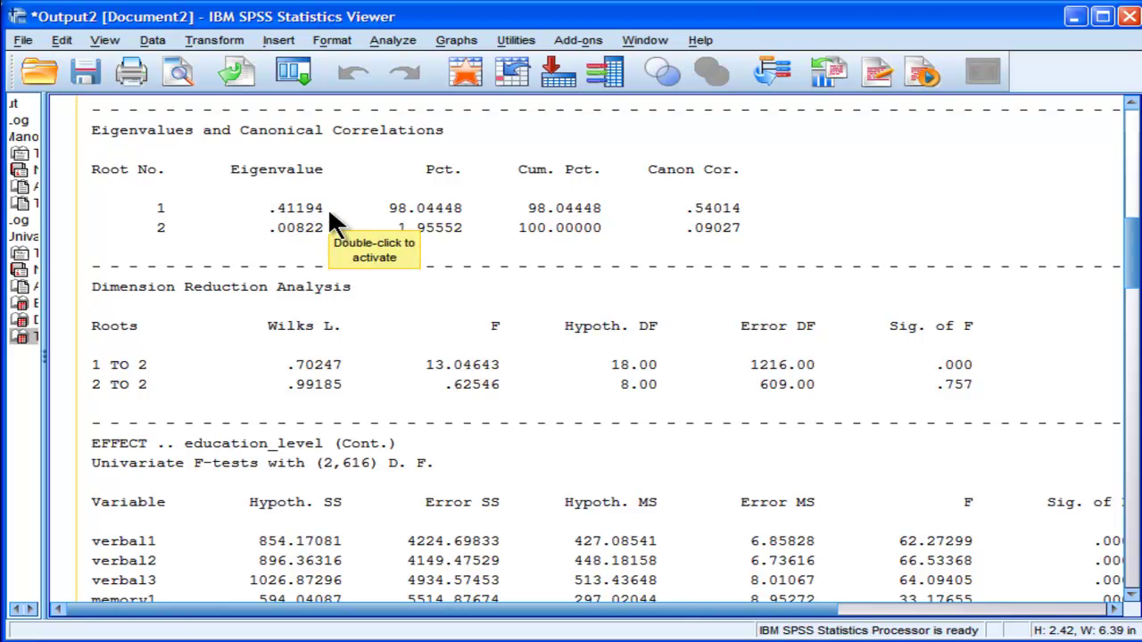
Step: Scroll through the MANOVA multivariate tests and eigenvalues, then minimize the Calculator
{"action": "left_click_drag", "start_coordinate": [1121, 255], "coordinate": [1133, 339]}
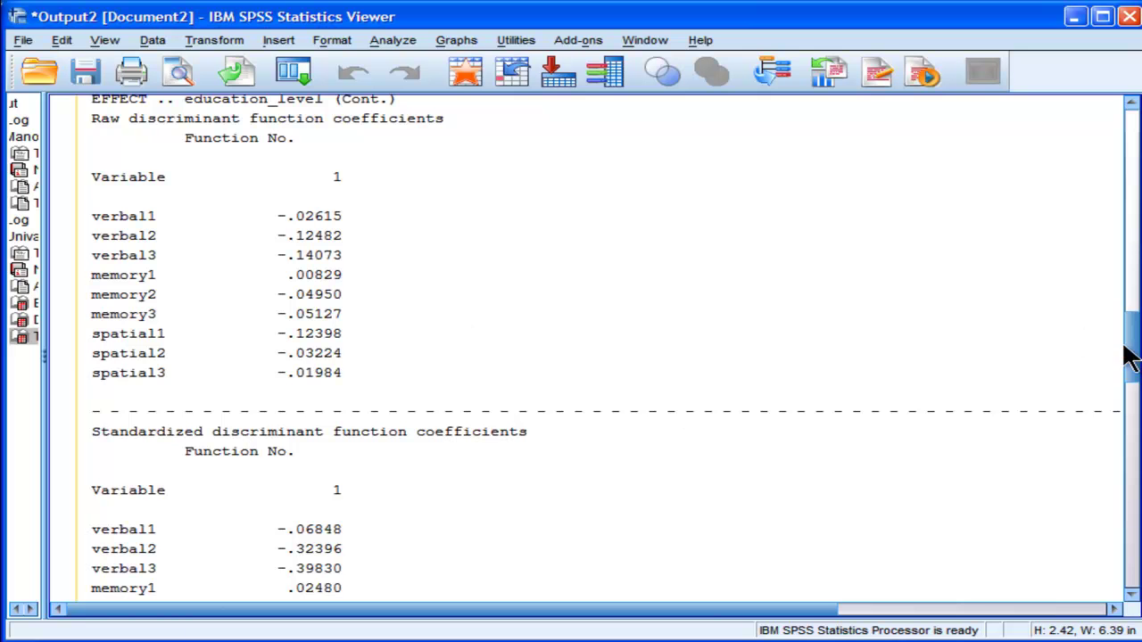
{"action": "left_click_drag", "start_coordinate": [1131, 350], "coordinate": [1129, 235]}
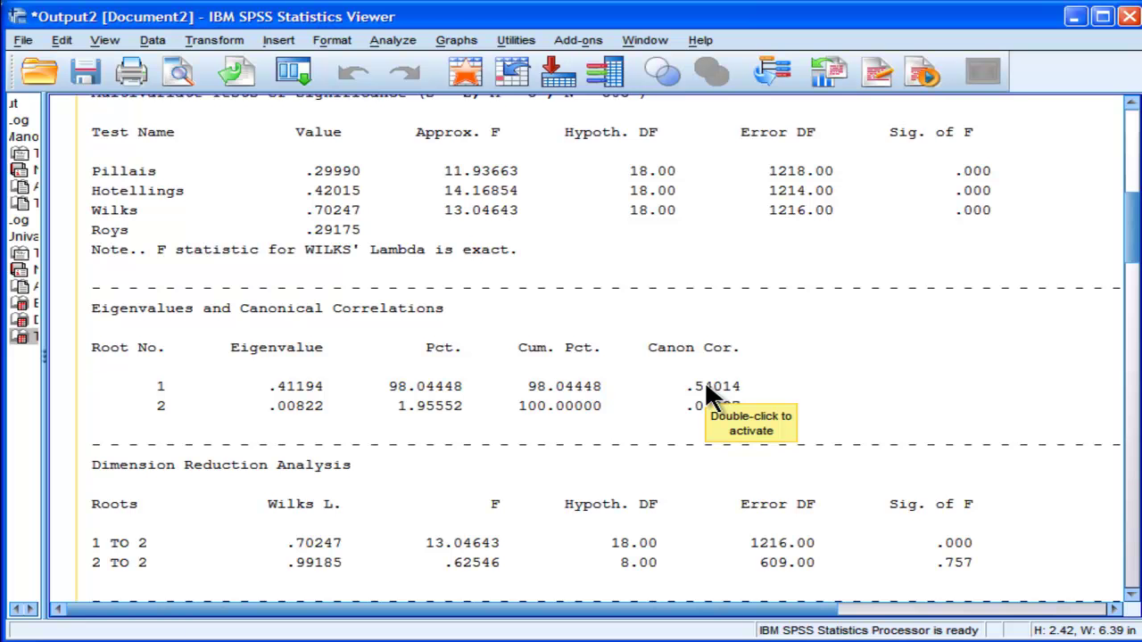
{"action": "left_click", "coordinate": [959, 638]}
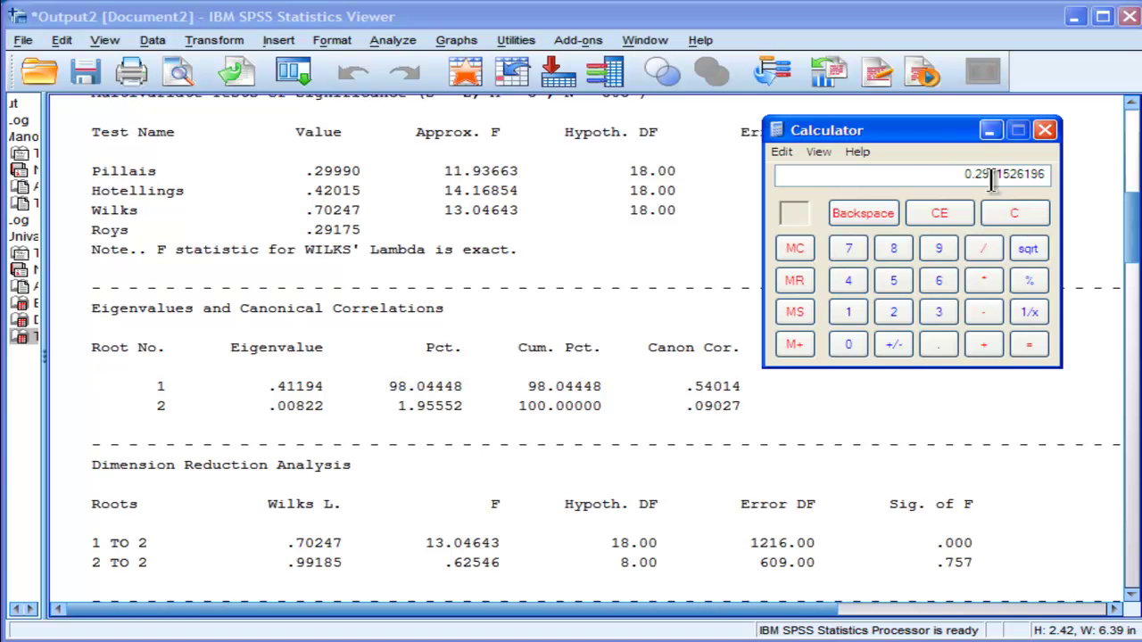
{"action": "left_click", "coordinate": [993, 132]}
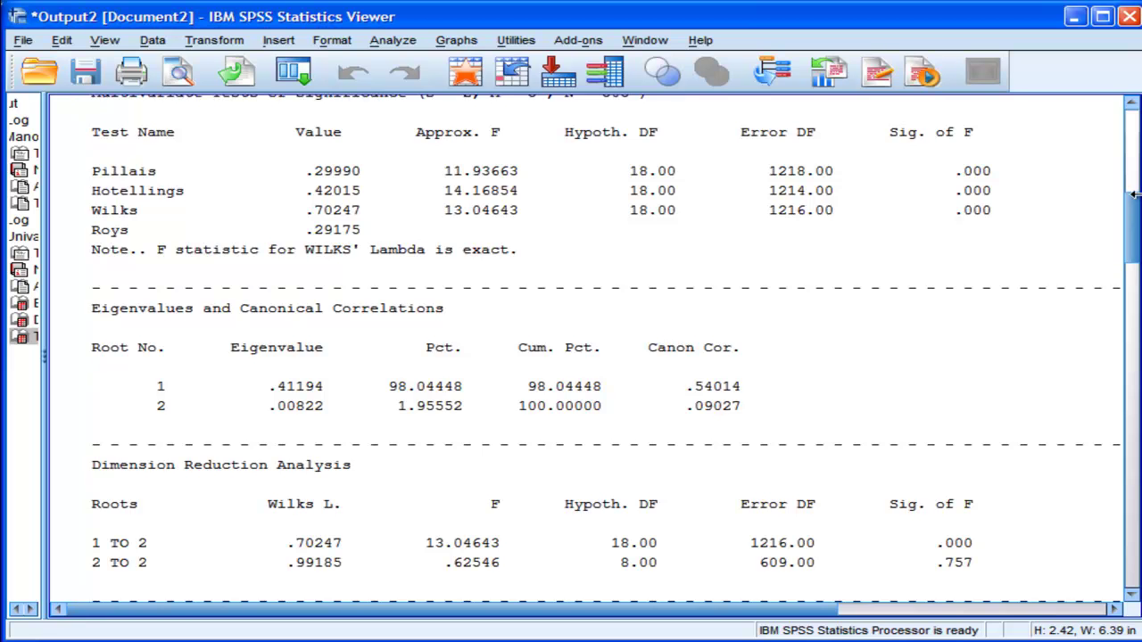
{"action": "left_click_drag", "start_coordinate": [1133, 194], "coordinate": [1131, 535]}
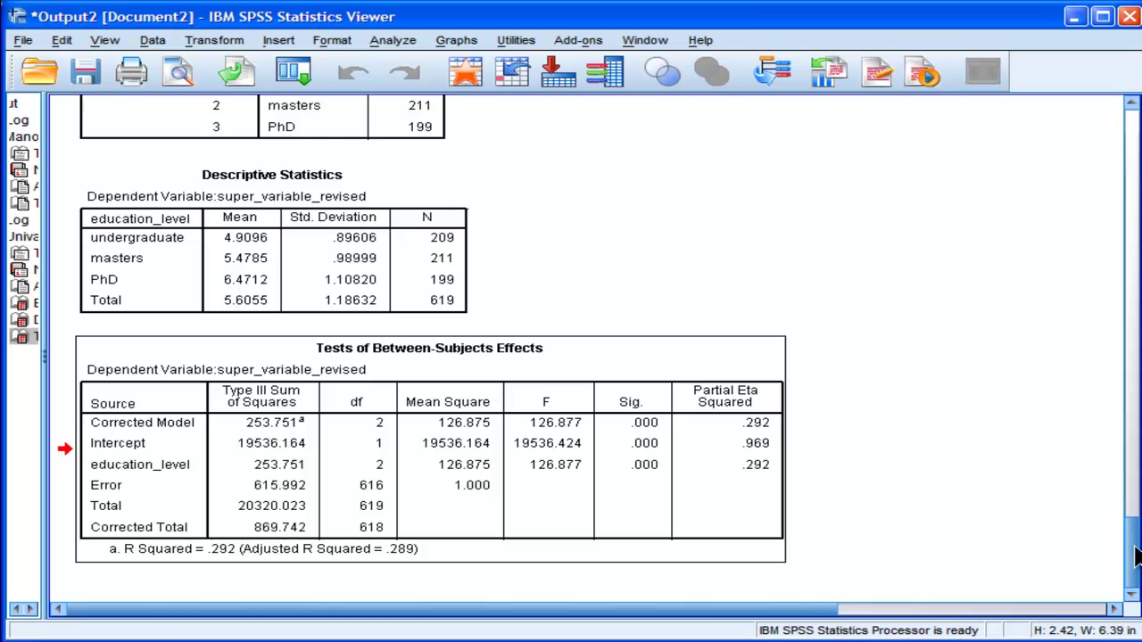
{"action": "left_click_drag", "start_coordinate": [1136, 555], "coordinate": [1132, 232]}
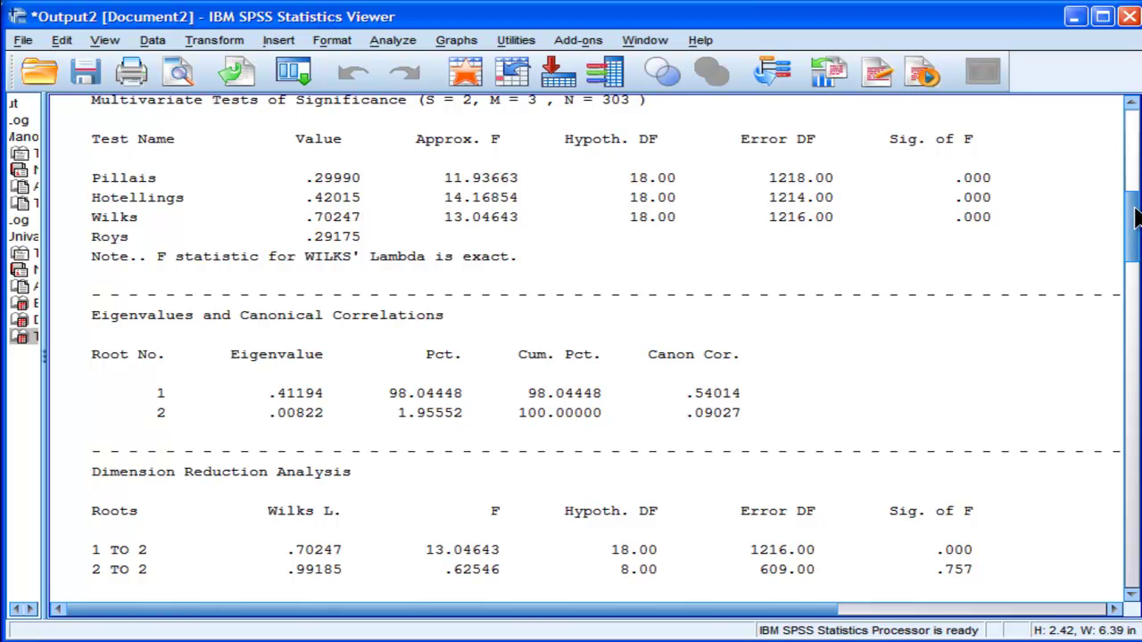
Step: Scroll back to the univariate ANOVA table for super_variable_revised
{"action": "left_click_drag", "start_coordinate": [1134, 218], "coordinate": [1135, 570]}
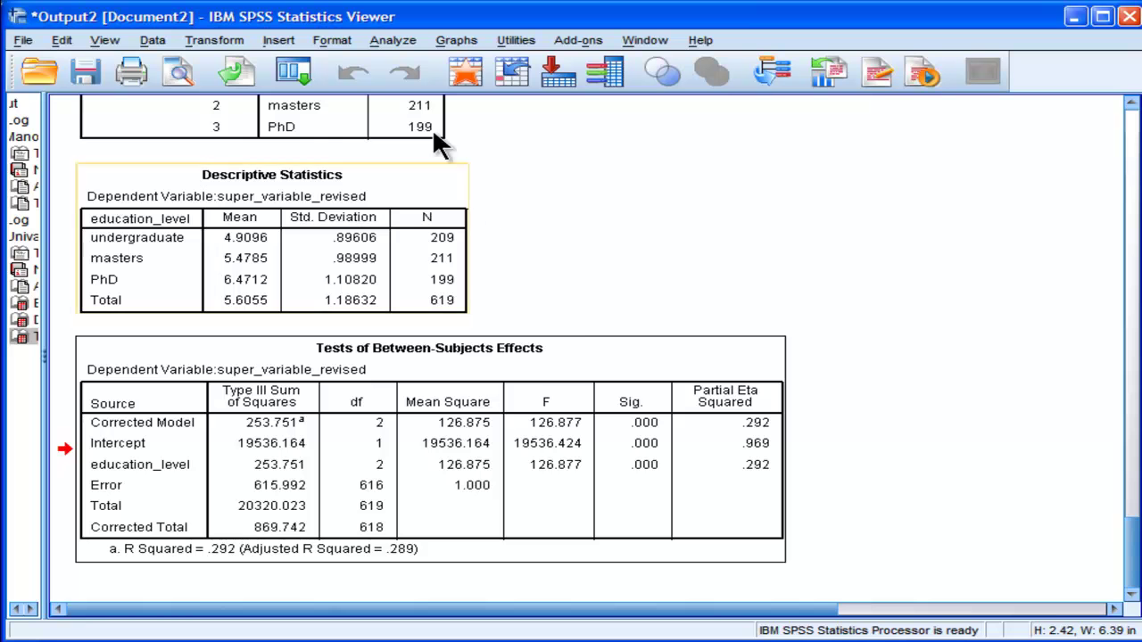
Step: Start a factor analysis of verbal1 through spatial3 with education_level as selection variable
{"action": "left_click", "coordinate": [392, 40]}
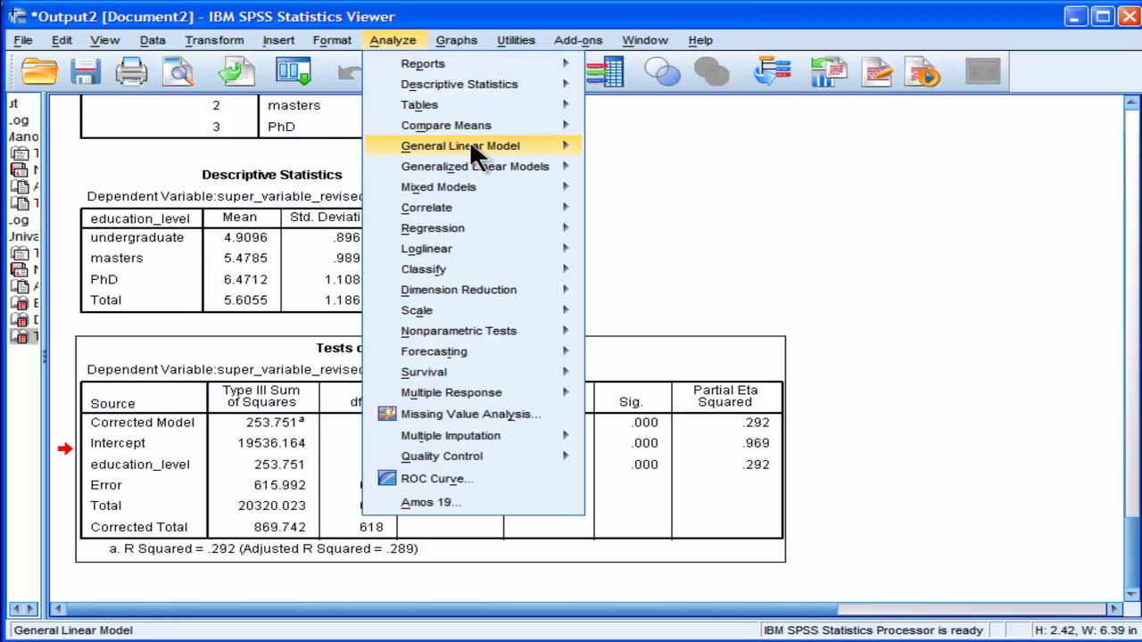
{"action": "mouse_move", "coordinate": [526, 289]}
{"action": "left_click", "coordinate": [600, 291]}
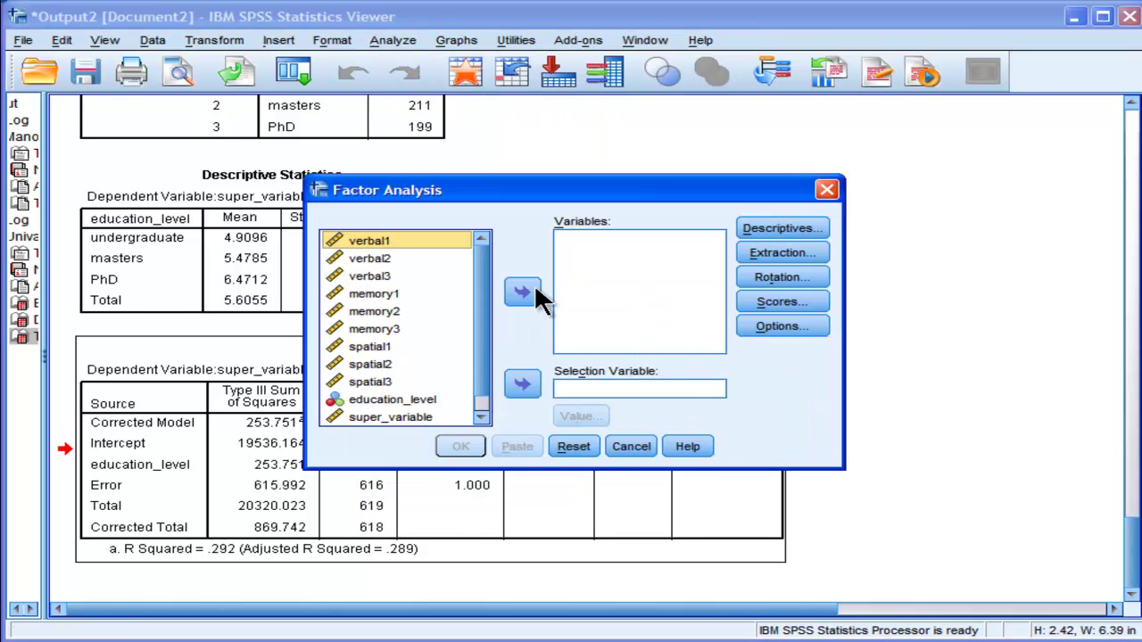
{"action": "left_click", "coordinate": [371, 380], "text": "shift"}
{"action": "left_click", "coordinate": [522, 292]}
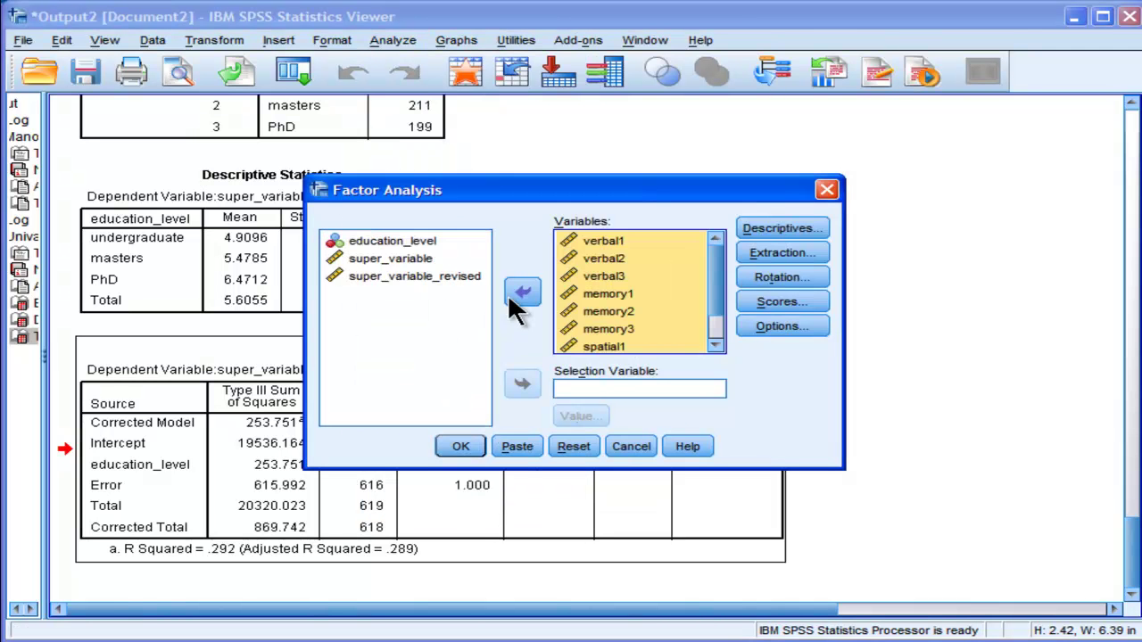
{"action": "left_click", "coordinate": [392, 241]}
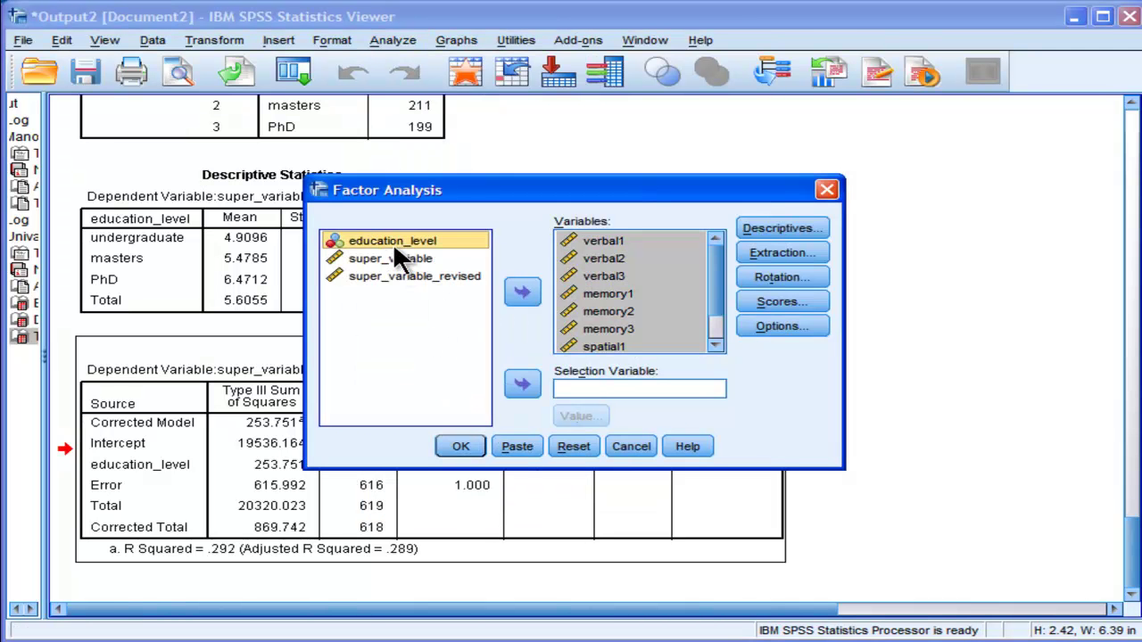
{"action": "left_click", "coordinate": [522, 385]}
Step: Set extraction to a fixed number of 3 factors
{"action": "left_click", "coordinate": [783, 253]}
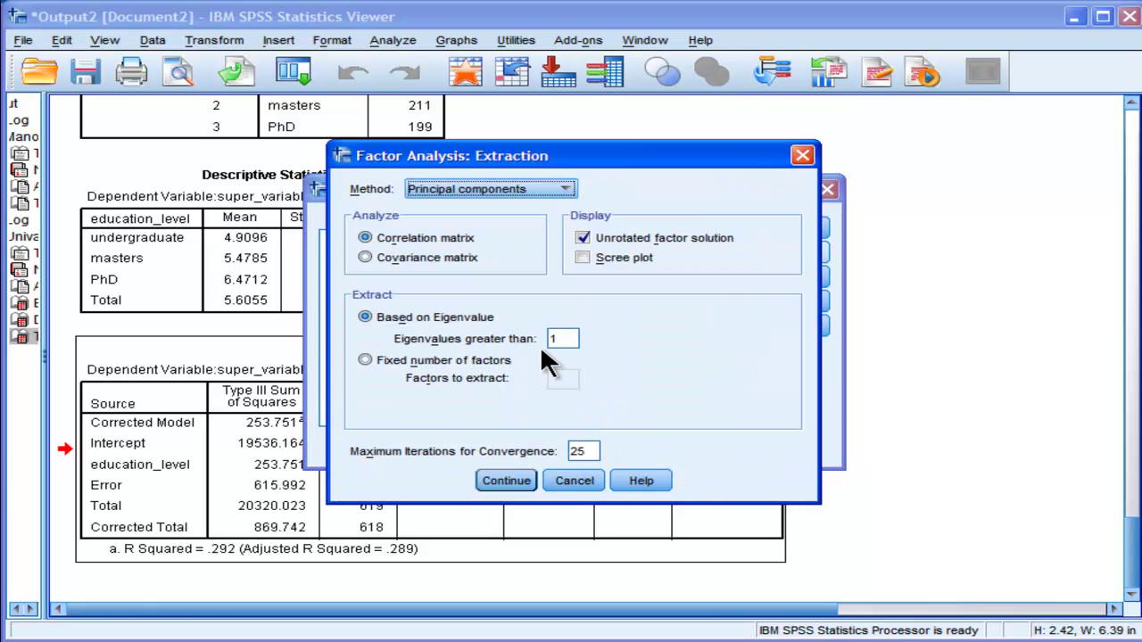
{"action": "left_click", "coordinate": [453, 359]}
{"action": "left_click", "coordinate": [568, 382]}
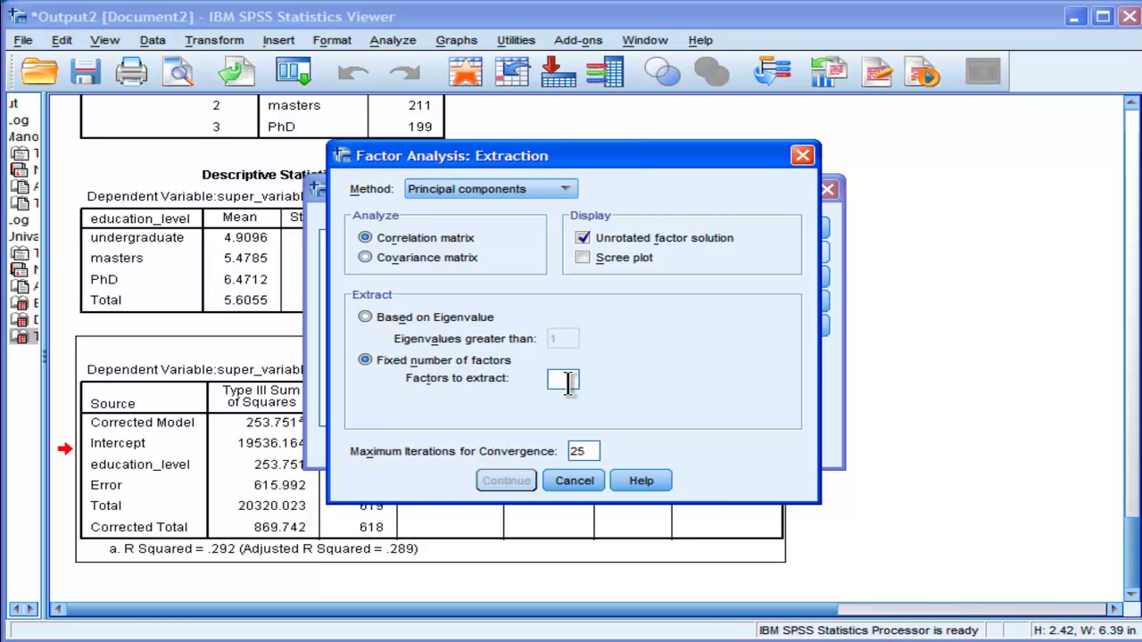
{"action": "type", "text": "3"}
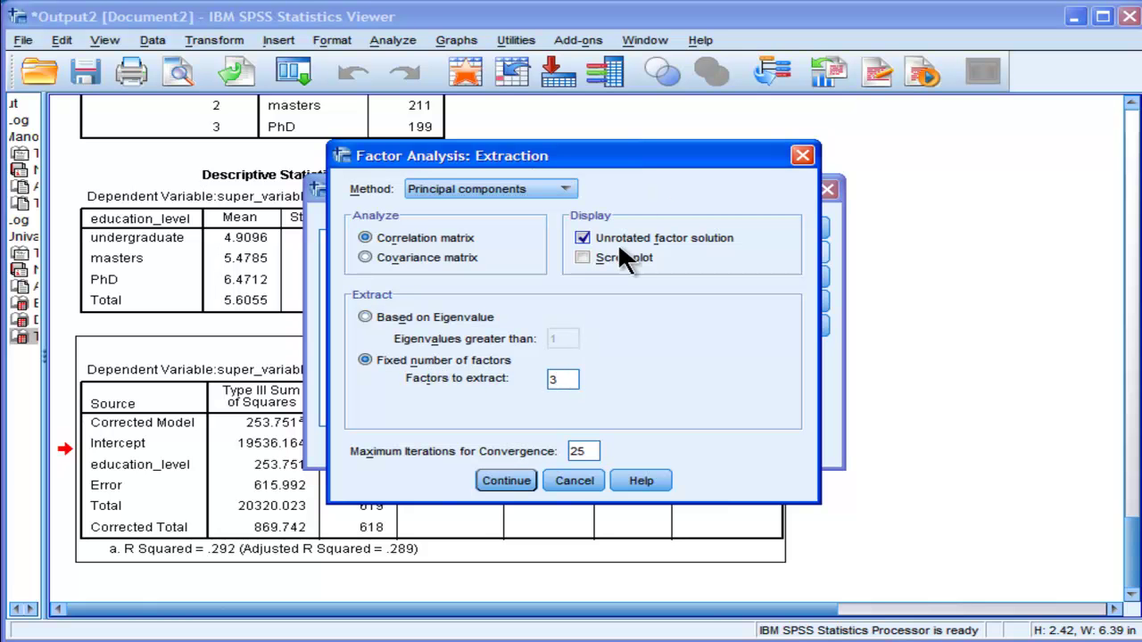
{"action": "left_click", "coordinate": [516, 480]}
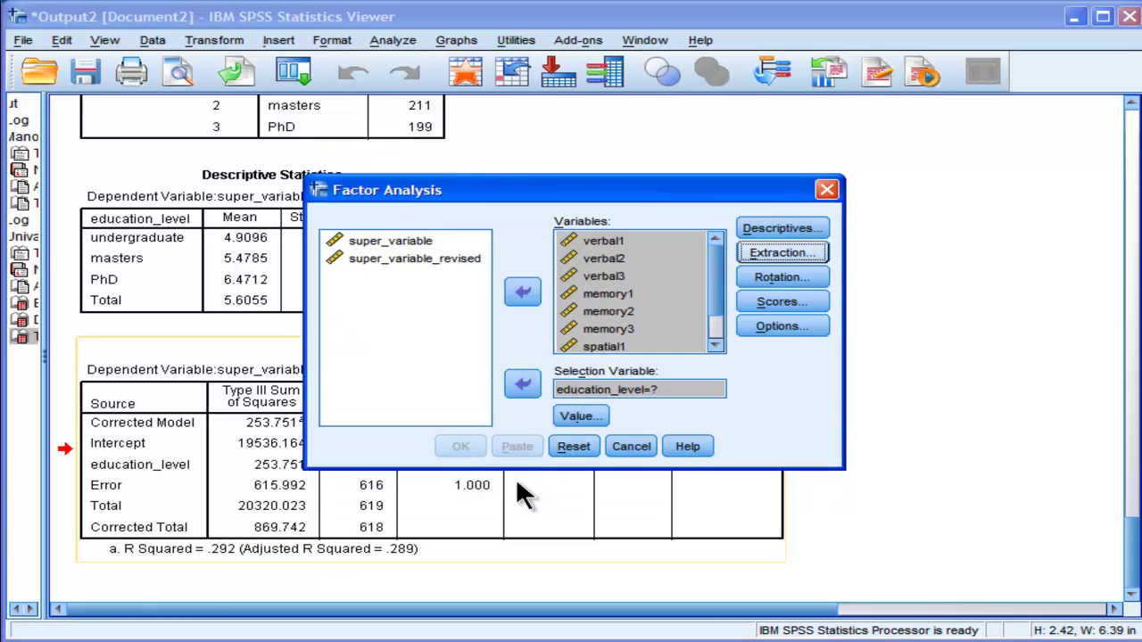
Step: Choose Varimax rotation for the factor analysis
{"action": "left_click", "coordinate": [798, 277]}
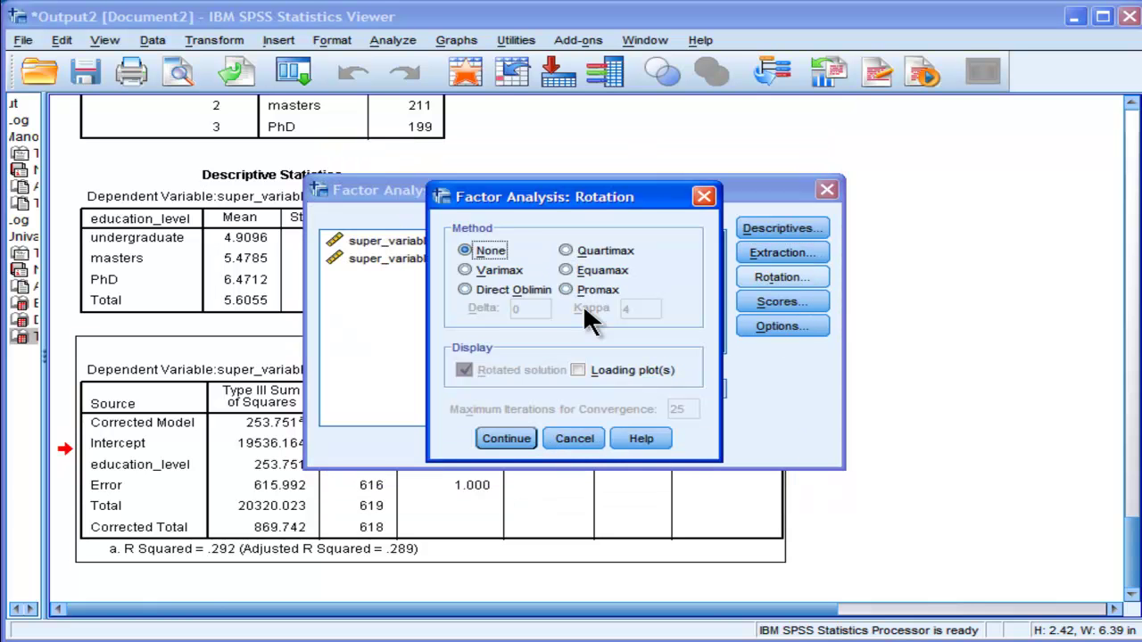
{"action": "left_click", "coordinate": [488, 270]}
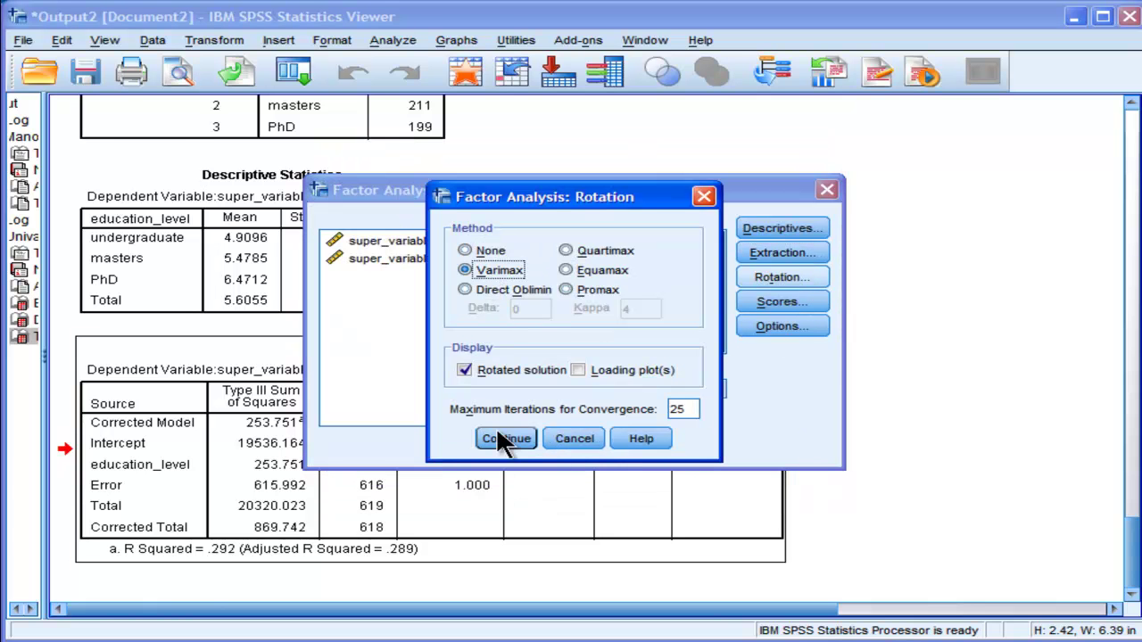
{"action": "left_click", "coordinate": [501, 439]}
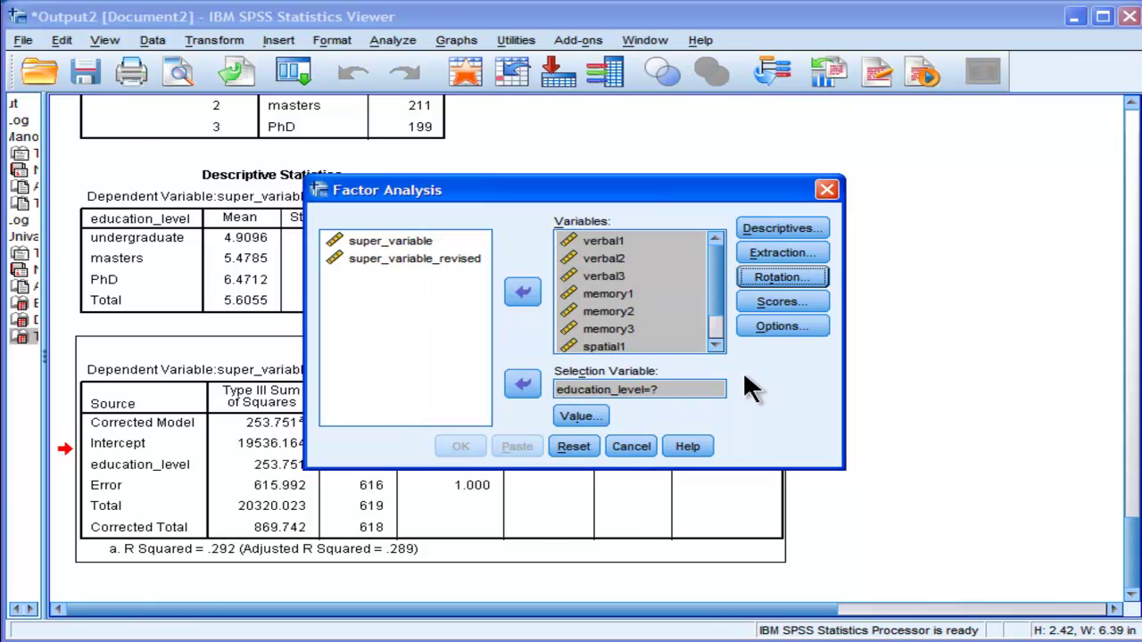
Step: Move education_level out of the Selection Variable box
{"action": "left_click", "coordinate": [676, 293]}
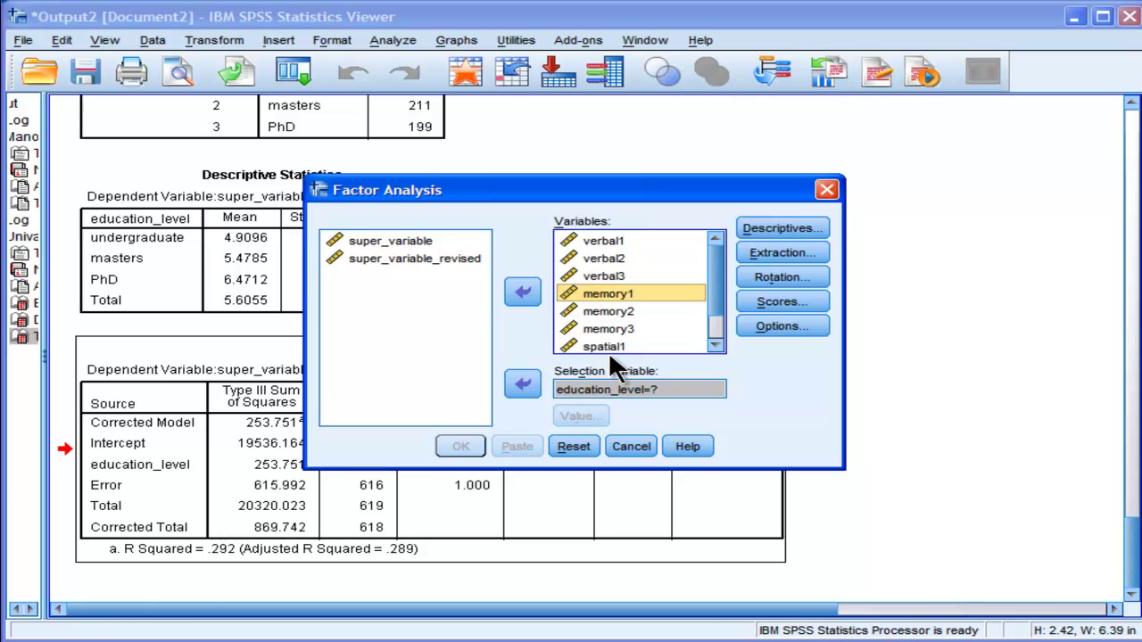
{"action": "left_click", "coordinate": [534, 382]}
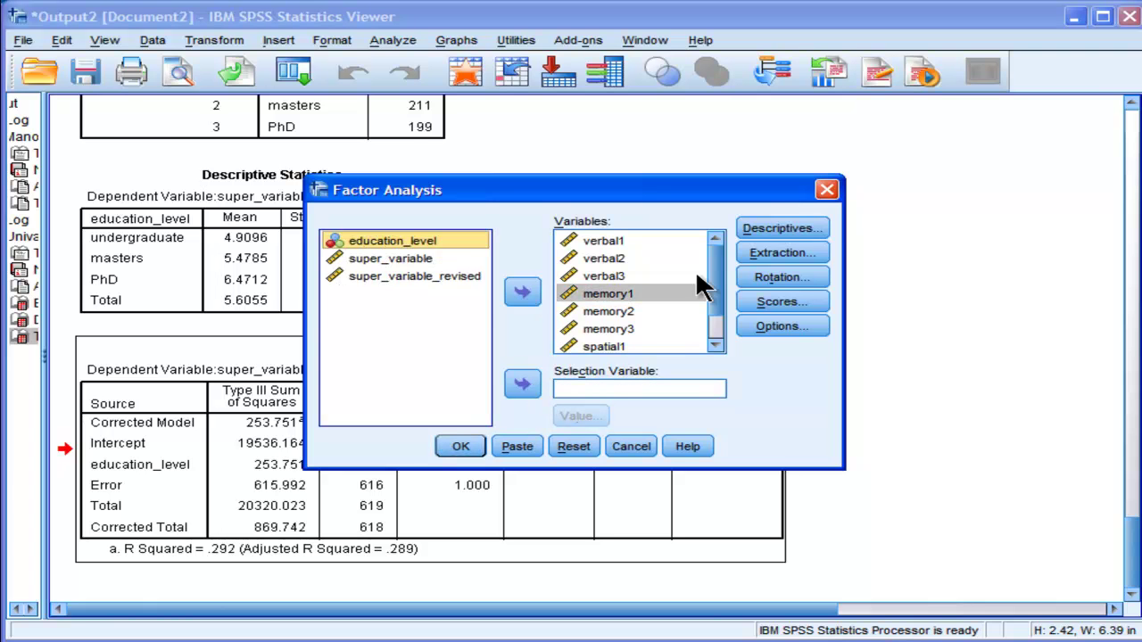
{"action": "left_click_drag", "start_coordinate": [713, 280], "coordinate": [719, 255]}
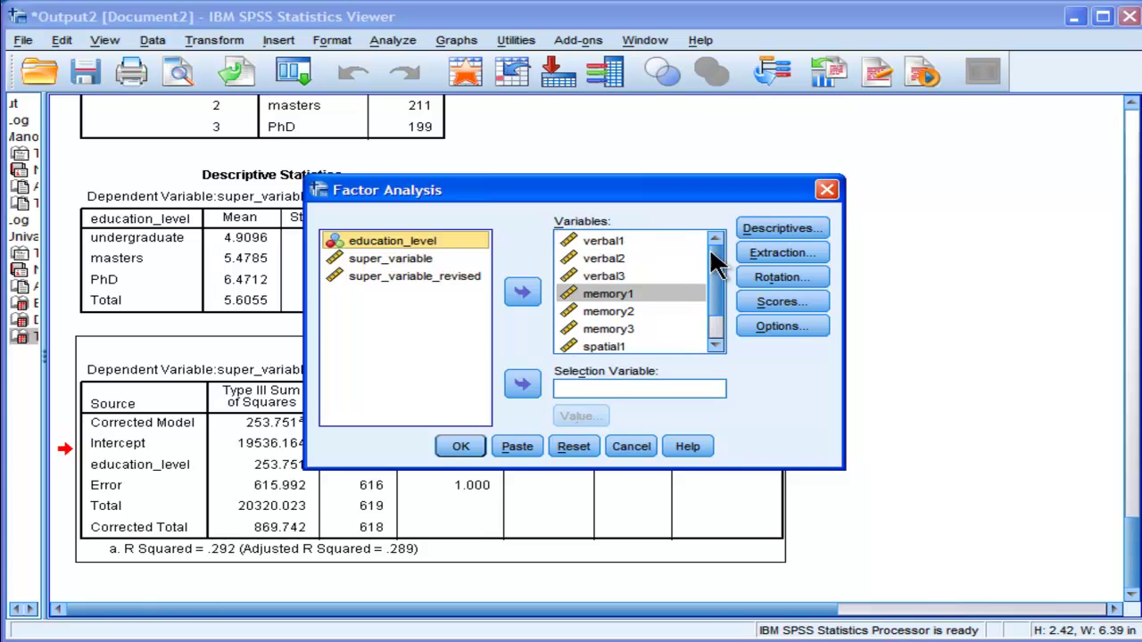
Step: Add a scree plot to the extraction settings
{"action": "left_click", "coordinate": [784, 252]}
{"action": "left_click", "coordinate": [617, 257]}
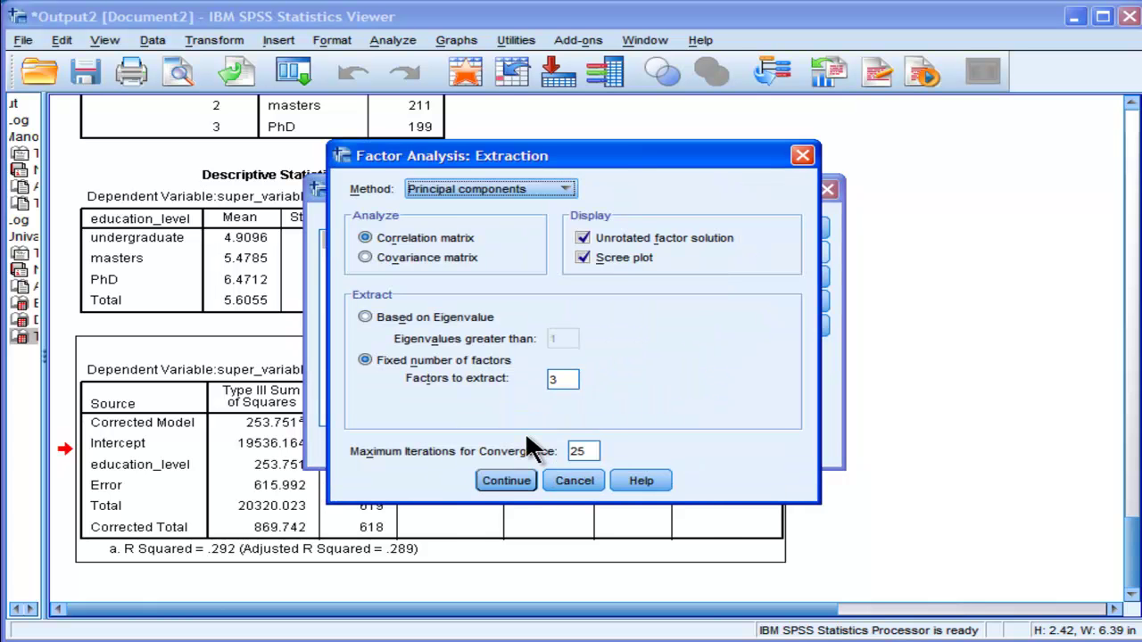
{"action": "left_click", "coordinate": [507, 480]}
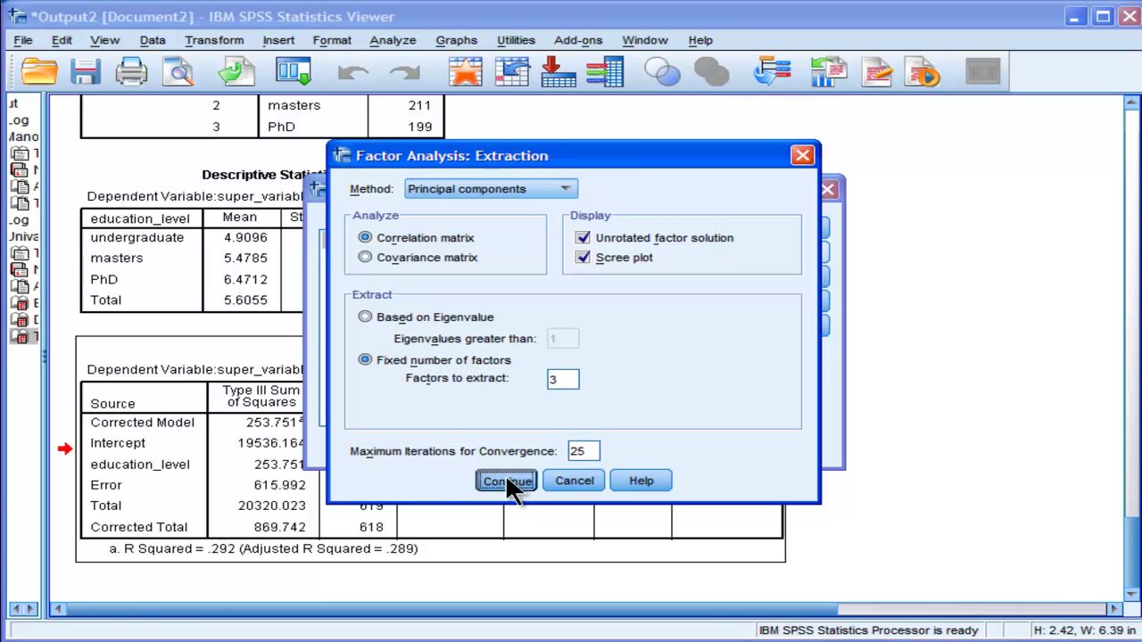
Step: Save factor scores as new variables and run the factor analysis
{"action": "left_click", "coordinate": [784, 300]}
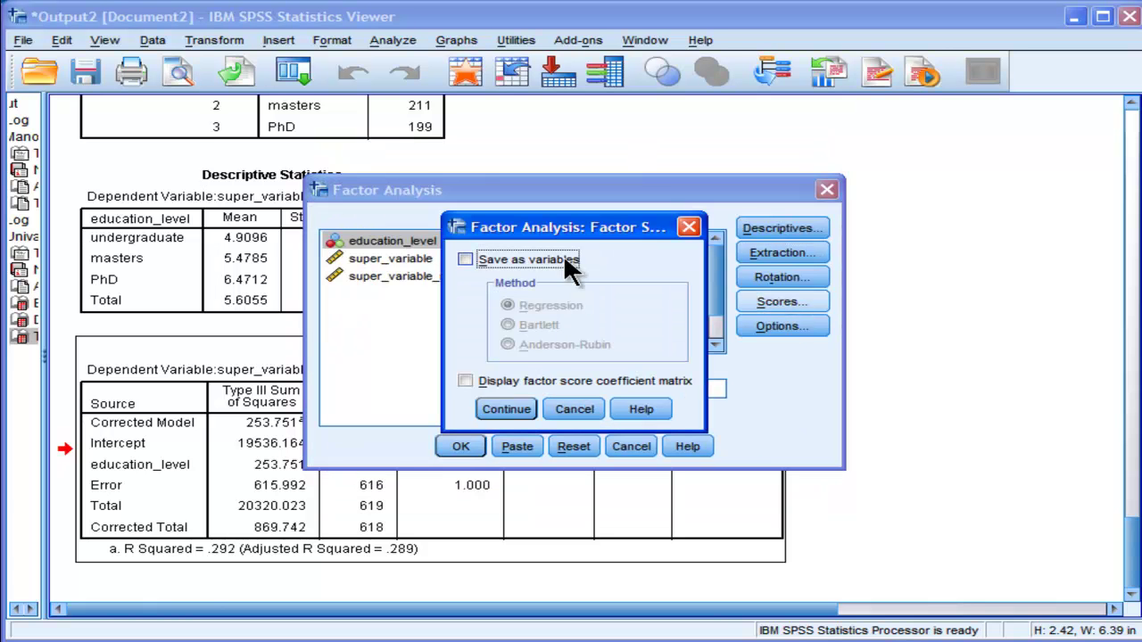
{"action": "left_click", "coordinate": [566, 261]}
{"action": "left_click", "coordinate": [504, 410]}
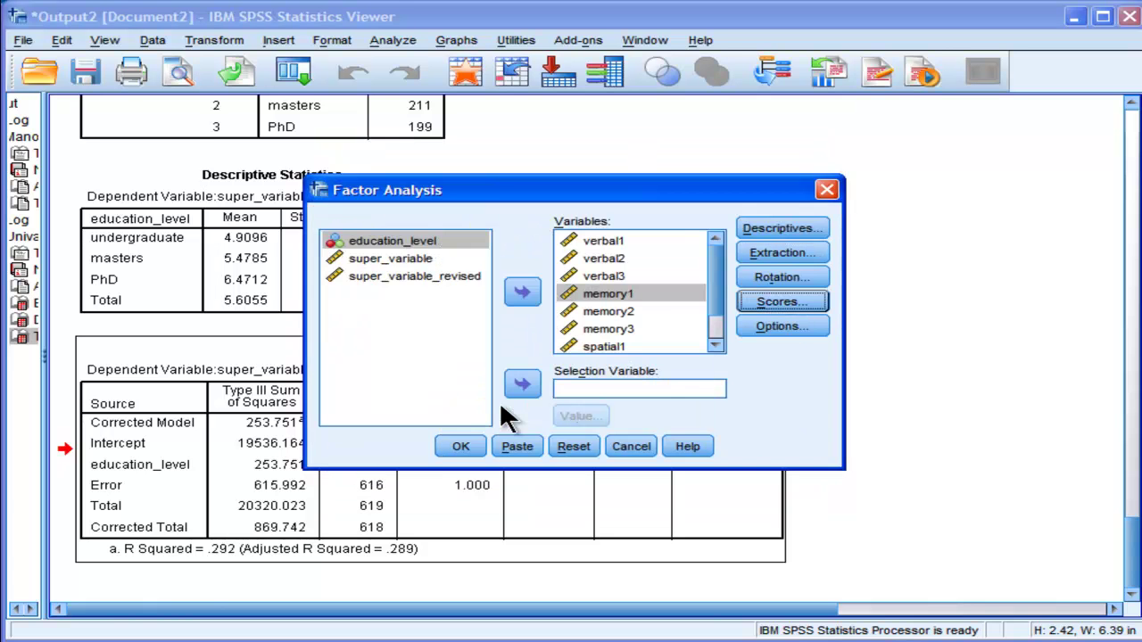
{"action": "left_click", "coordinate": [470, 444]}
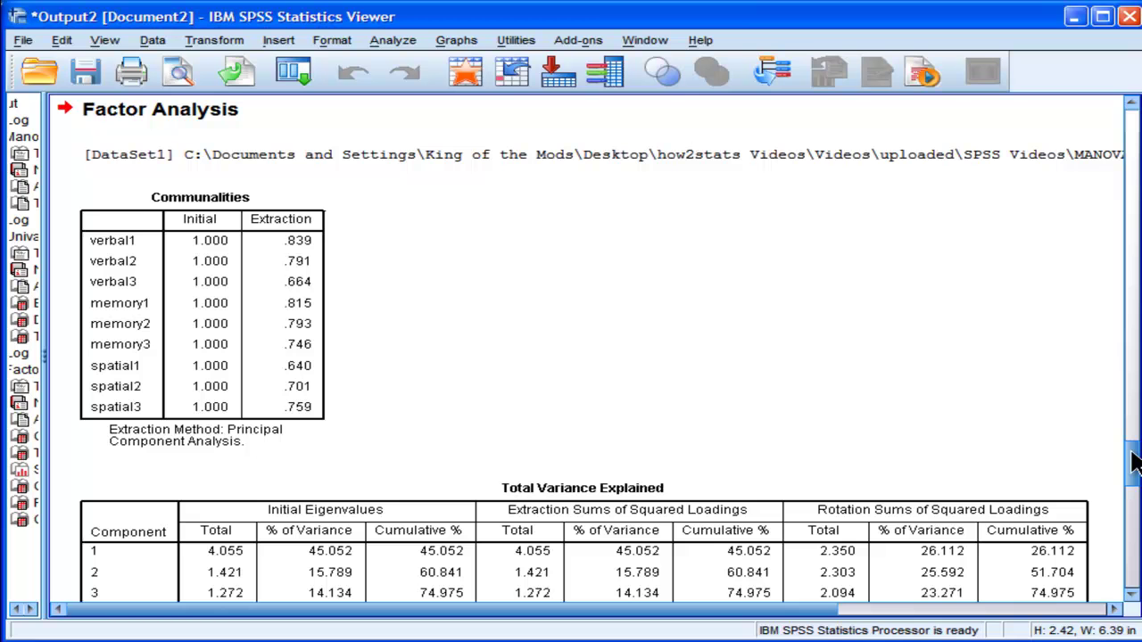
Step: Review the Communalities, Total Variance Explained and Varimax Rotated Component Matrix tables
{"action": "left_click", "coordinate": [258, 192]}
{"action": "left_click", "coordinate": [580, 488]}
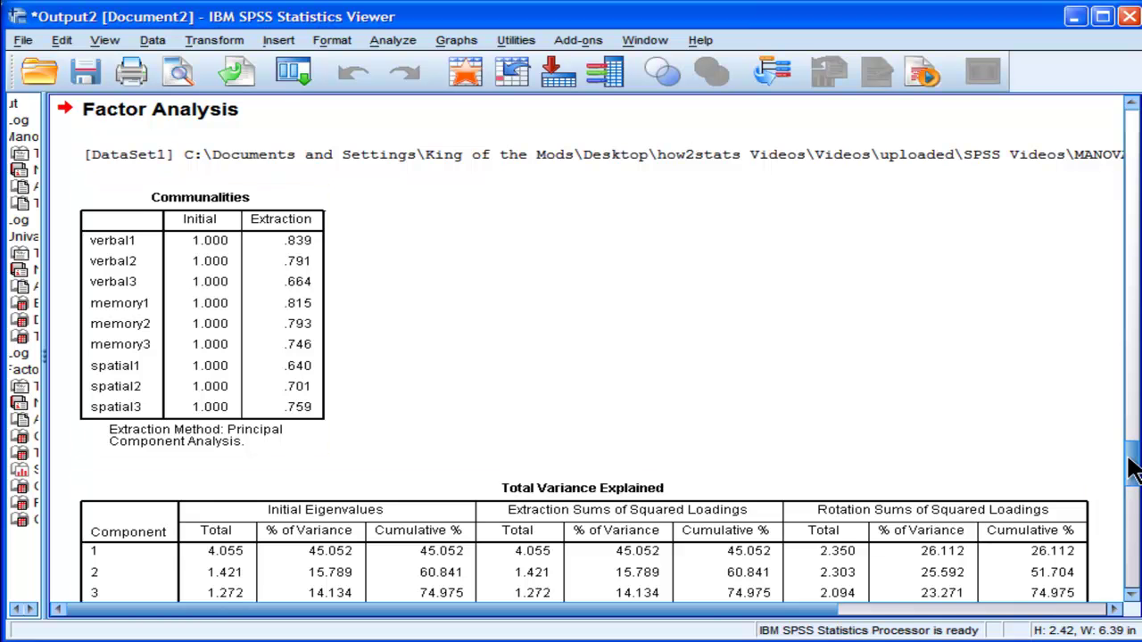
{"action": "left_click_drag", "start_coordinate": [1131, 468], "coordinate": [1131, 557]}
{"action": "left_click", "coordinate": [326, 282]}
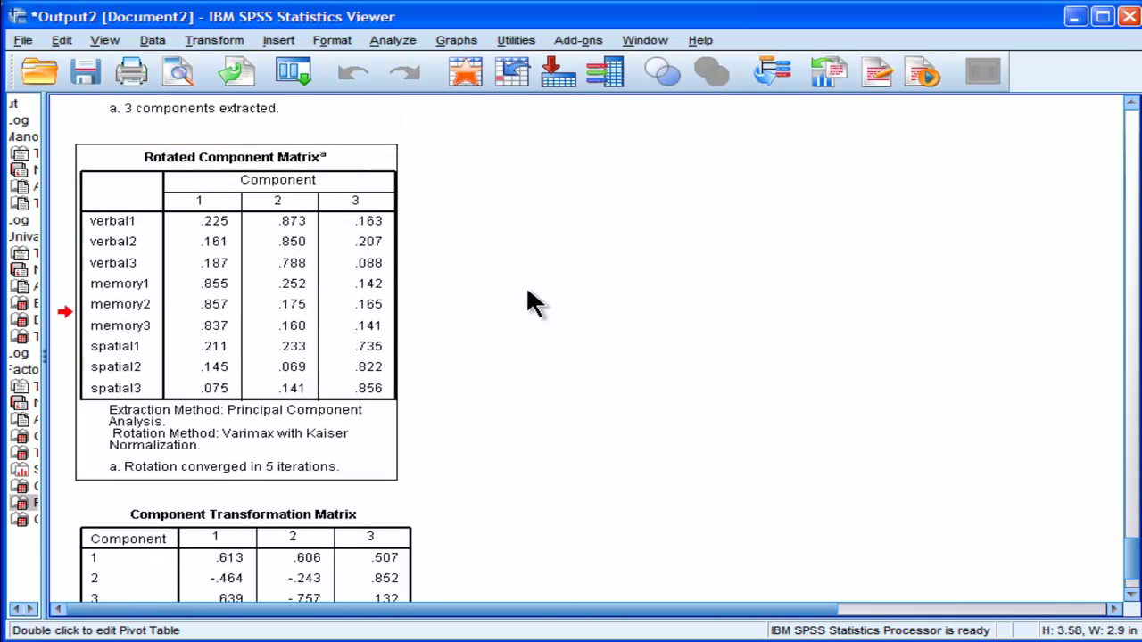